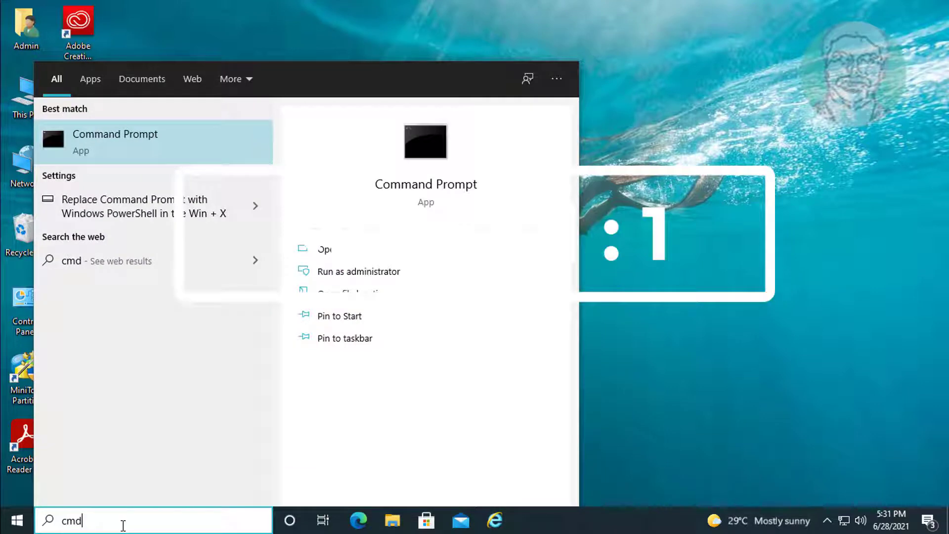
Open Command Prompt with administrator rights and approve the elevation request
right_click(138, 147)
left_click(180, 155)
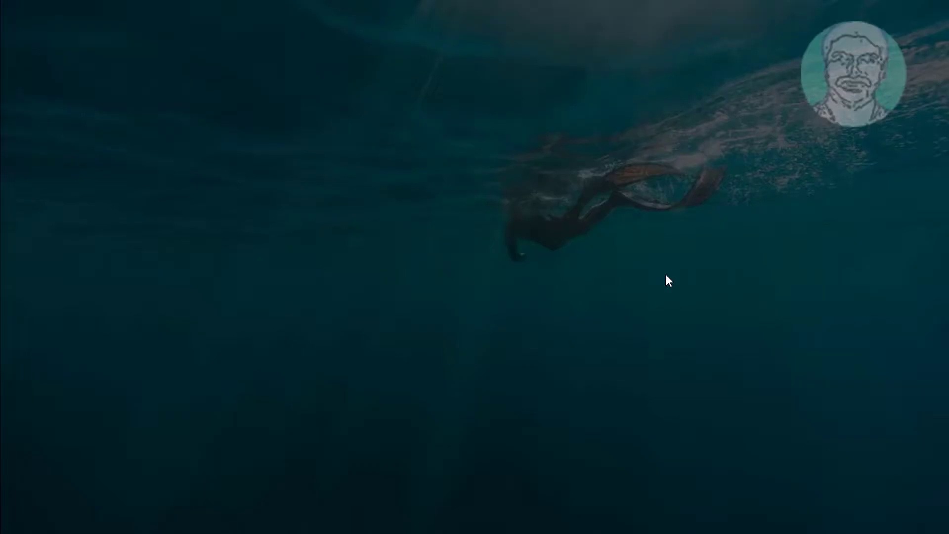
left_click(403, 350)
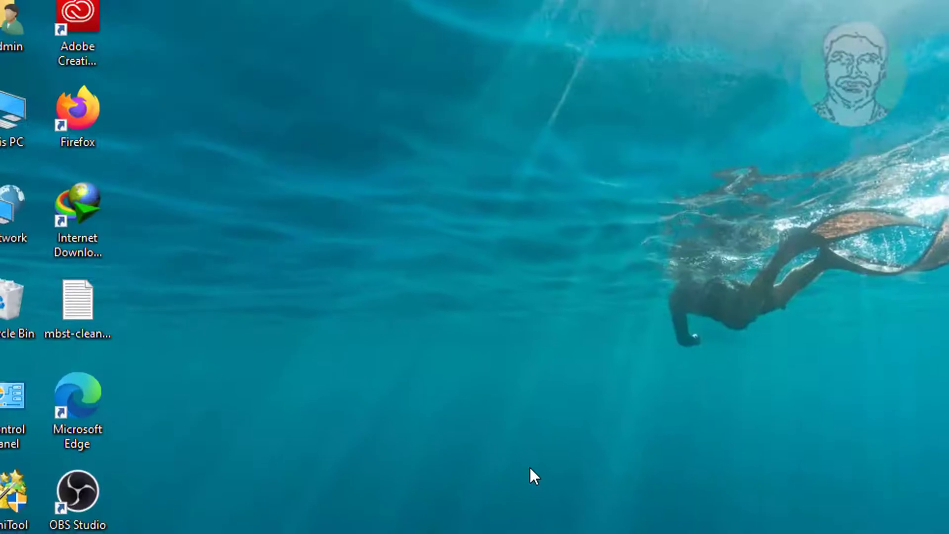
Run the system file check with sfc /scannow, then exit Command Prompt once the scan completes
type("sfc")
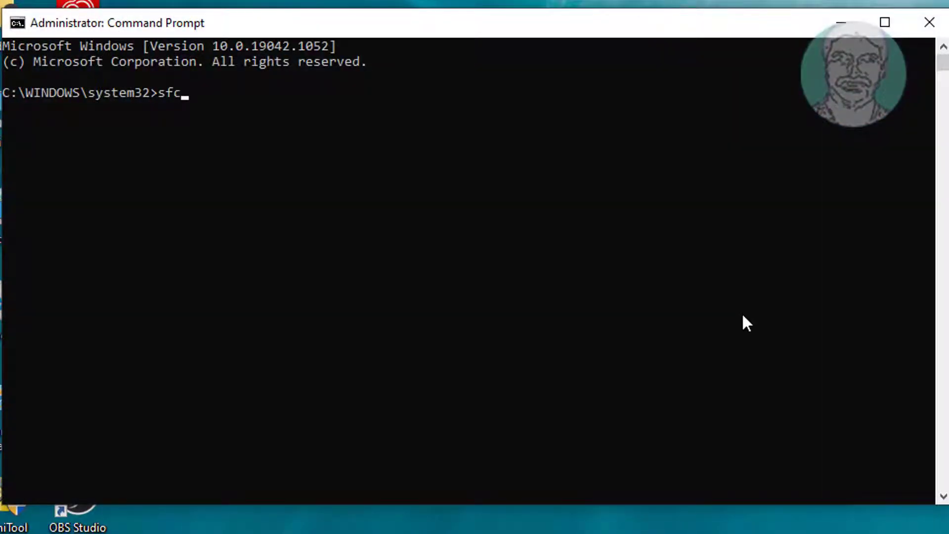
type(" /scannow")
key("Return")
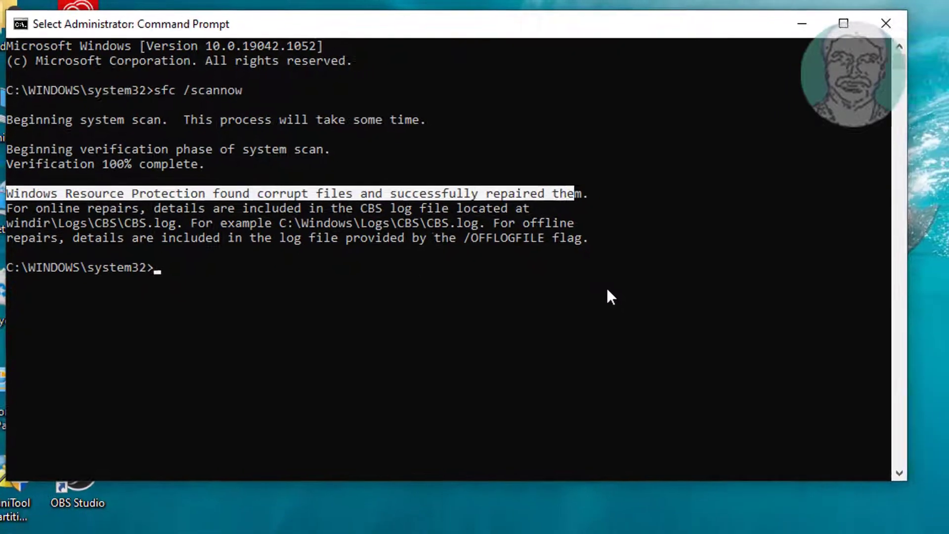
type("exit")
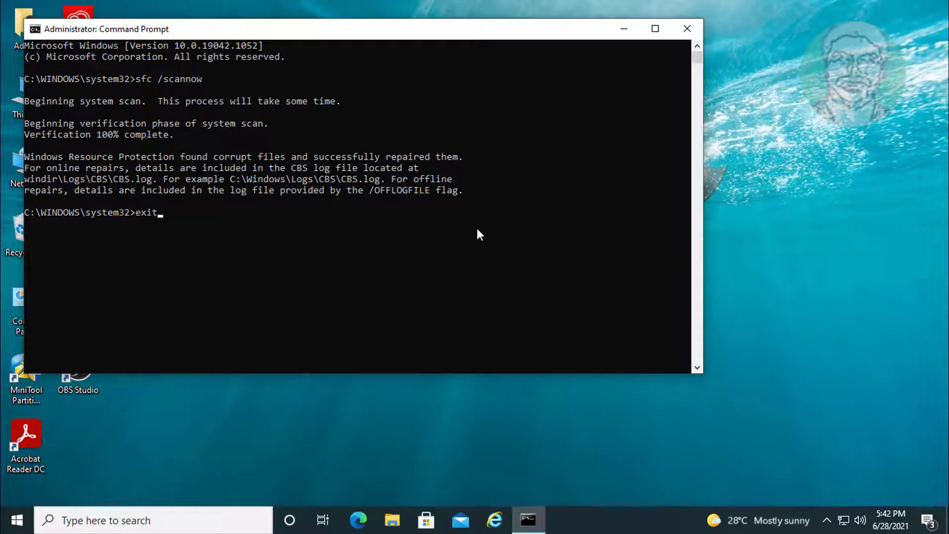
key("Return")
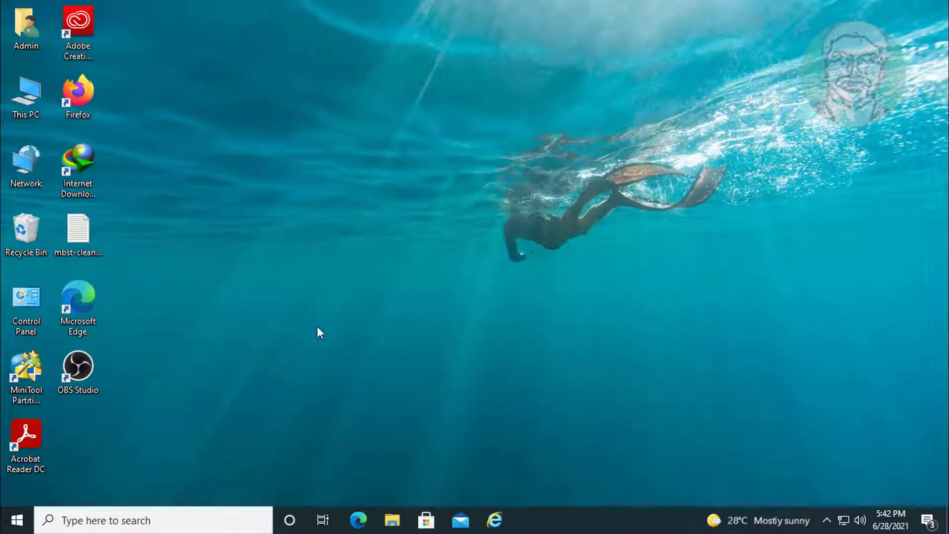
Find and open Control Panel, go to Programs and Features, and open the settings for turning Windows features on or off
left_click(153, 519)
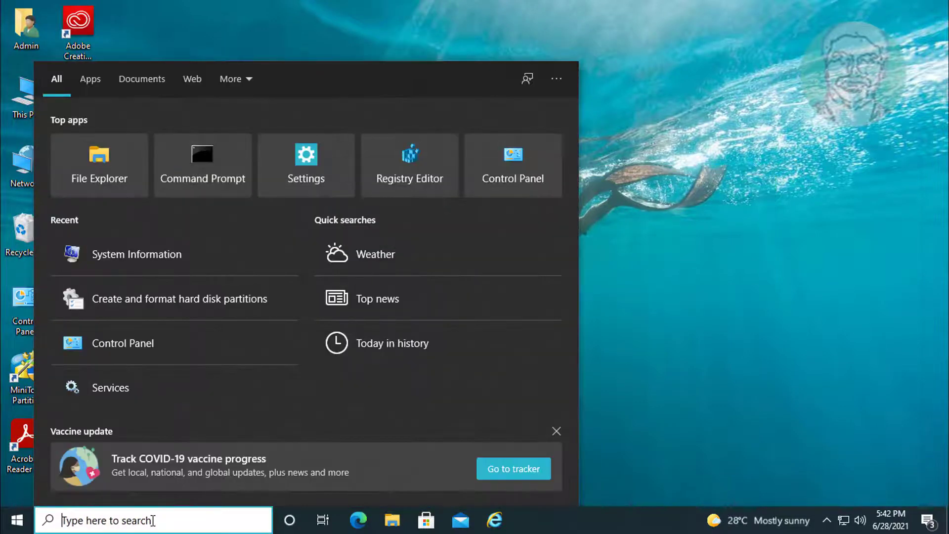
type("c")
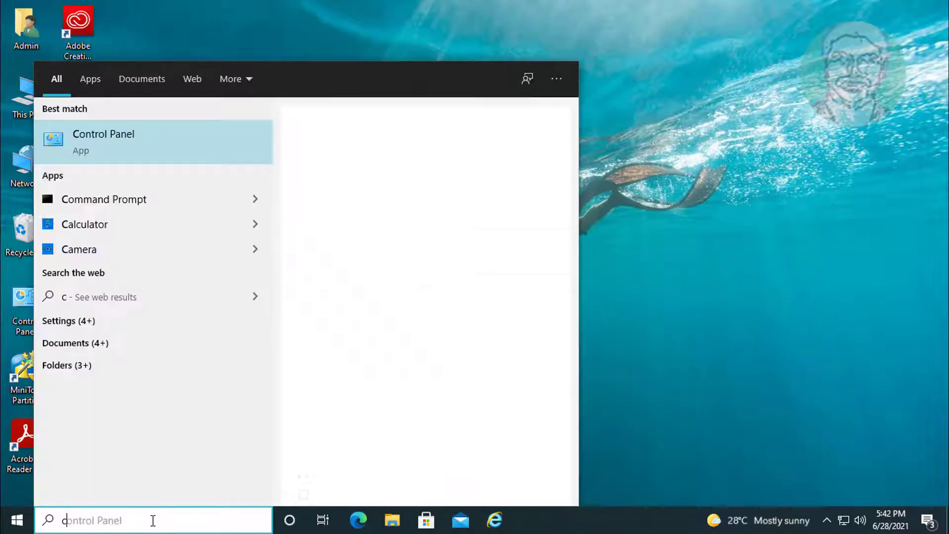
type("ontrol panel")
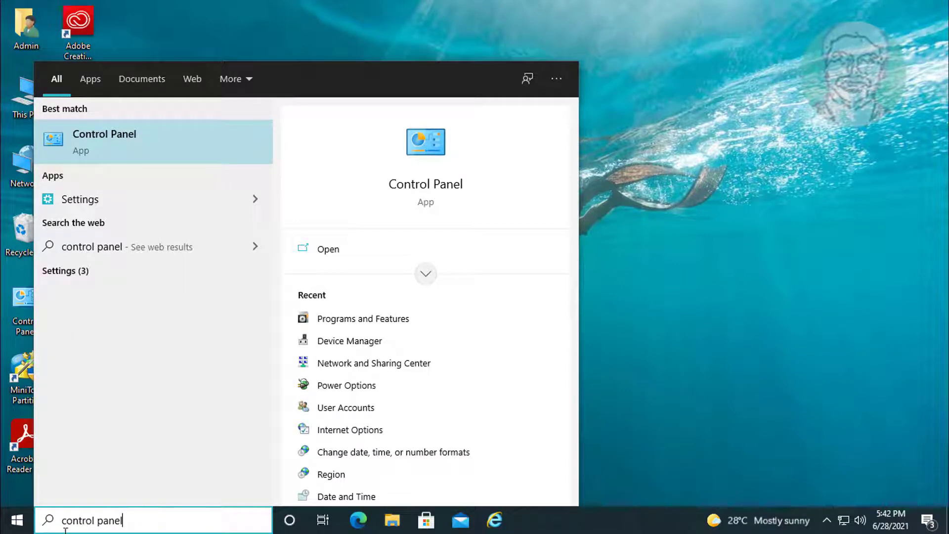
left_click(149, 151)
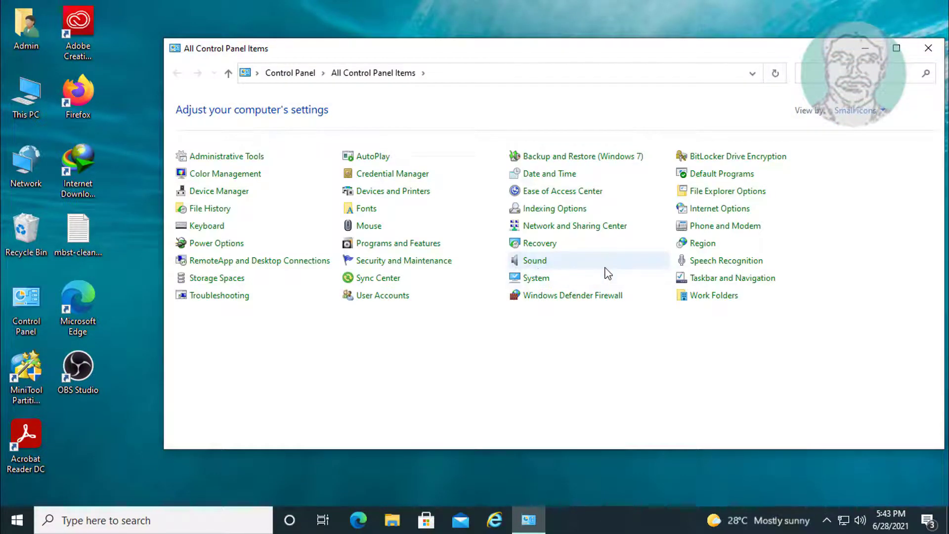
left_click(419, 247)
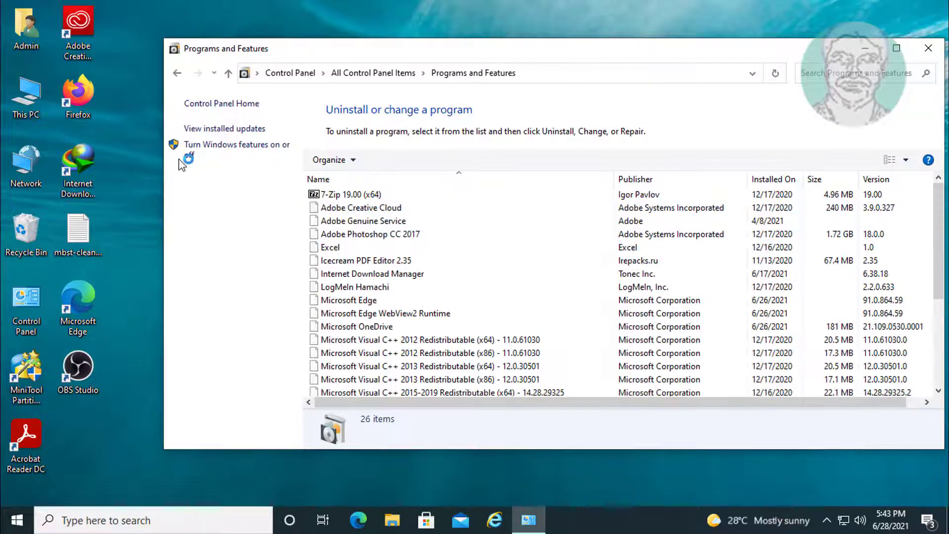
left_click(226, 147)
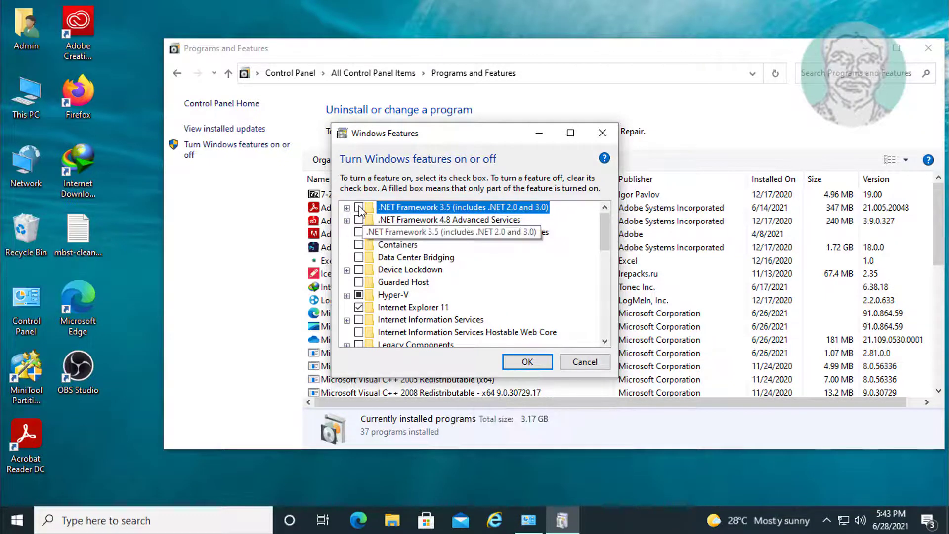
Enable .NET Framework 3.5 with both Windows Communication Foundation activation options, letting Windows Update download the required files
left_click(359, 208)
left_click(347, 207)
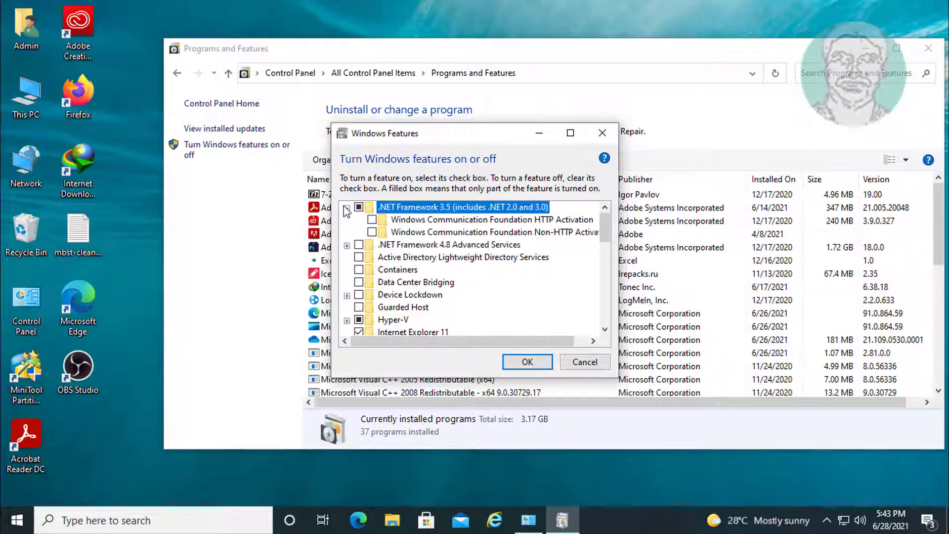
left_click(372, 219)
left_click(371, 231)
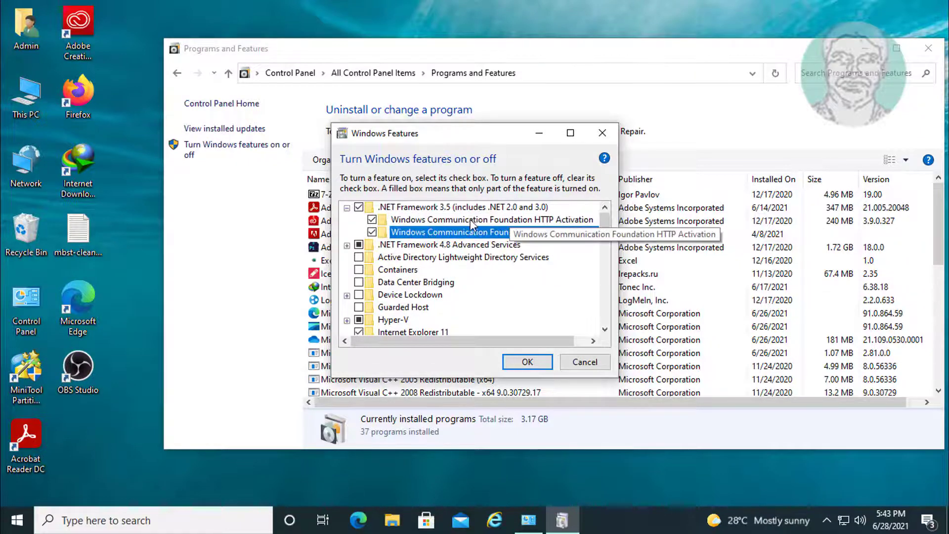
left_click(540, 366)
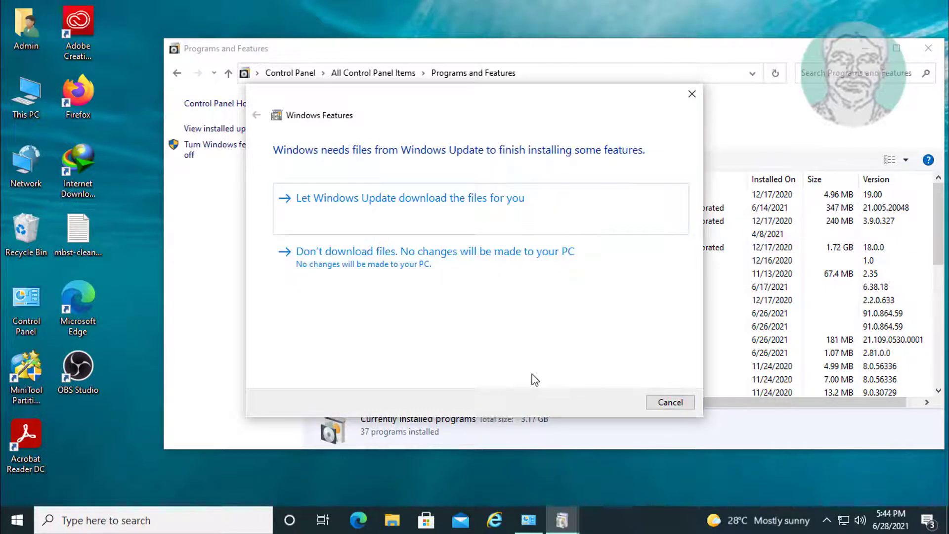
left_click(498, 211)
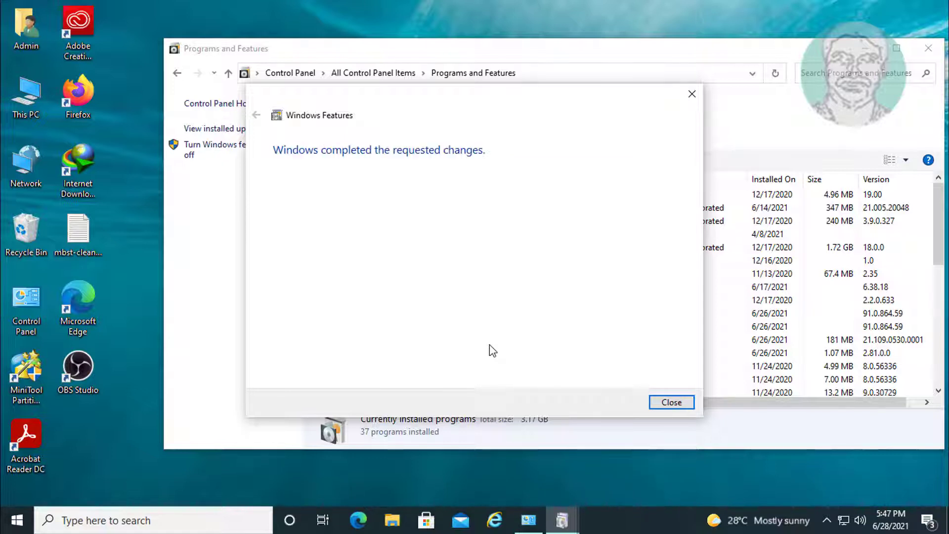
left_click(653, 400)
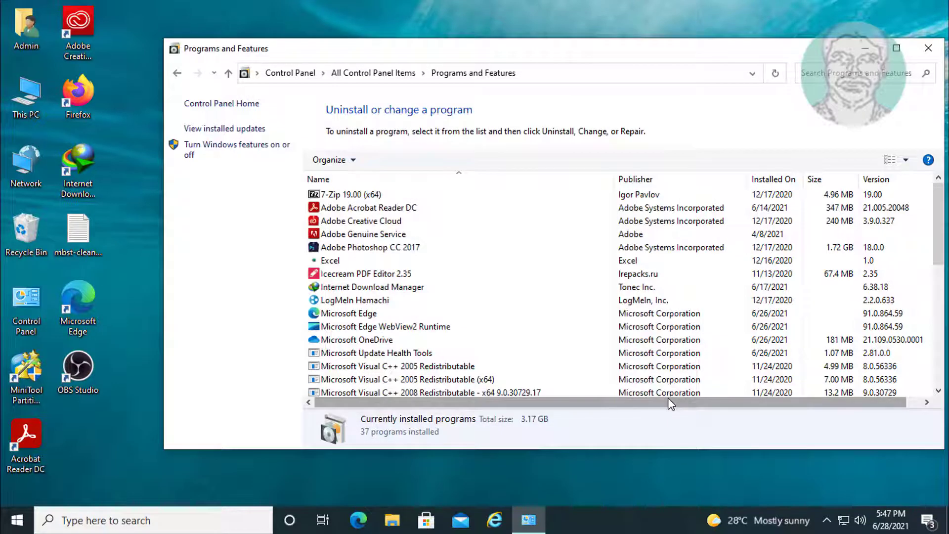
Close Programs and Features and restart the computer
left_click(929, 51)
left_click(22, 519)
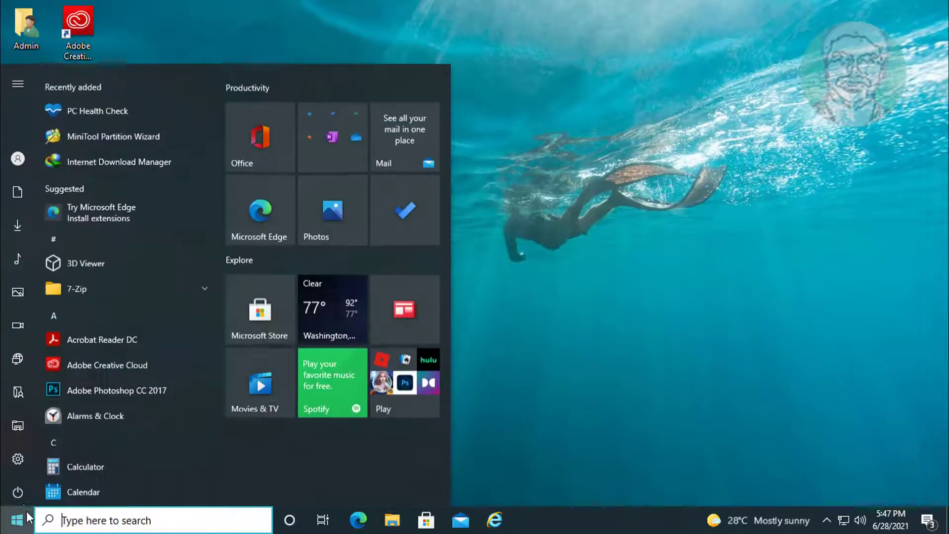
left_click(17, 492)
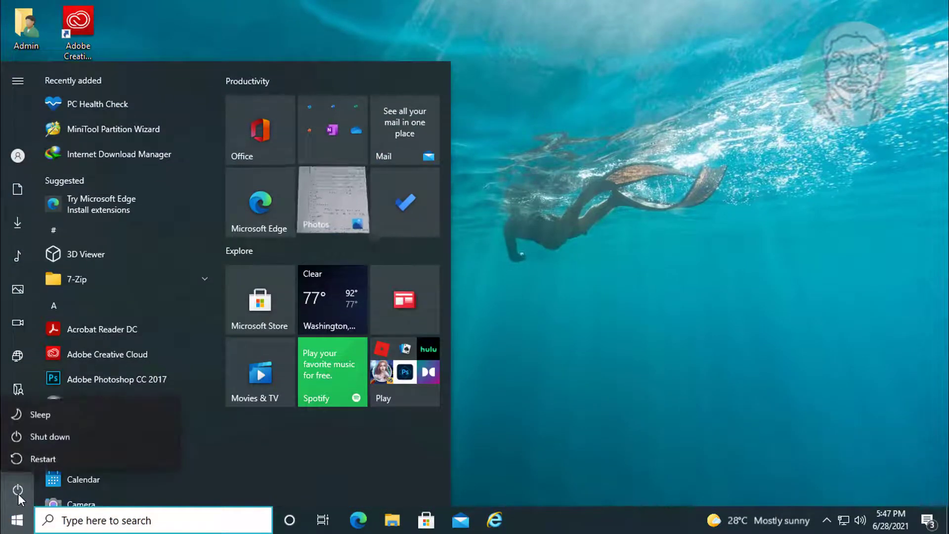
left_click(37, 455)
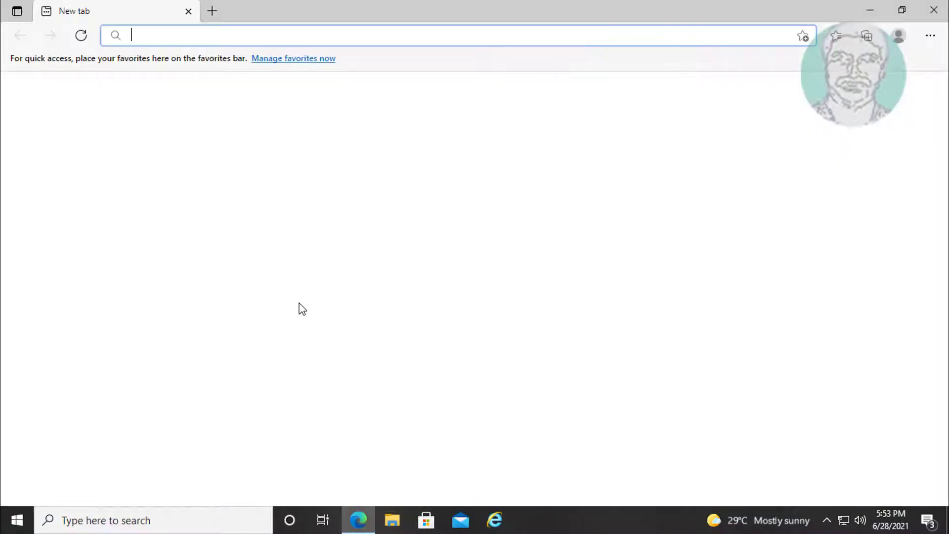
Open the copied Microsoft support link in Edge and download vc_redist.x86.exe and vc_redist.x64.exe for Visual Studio 2015, 2017 and 2019
right_click(154, 34)
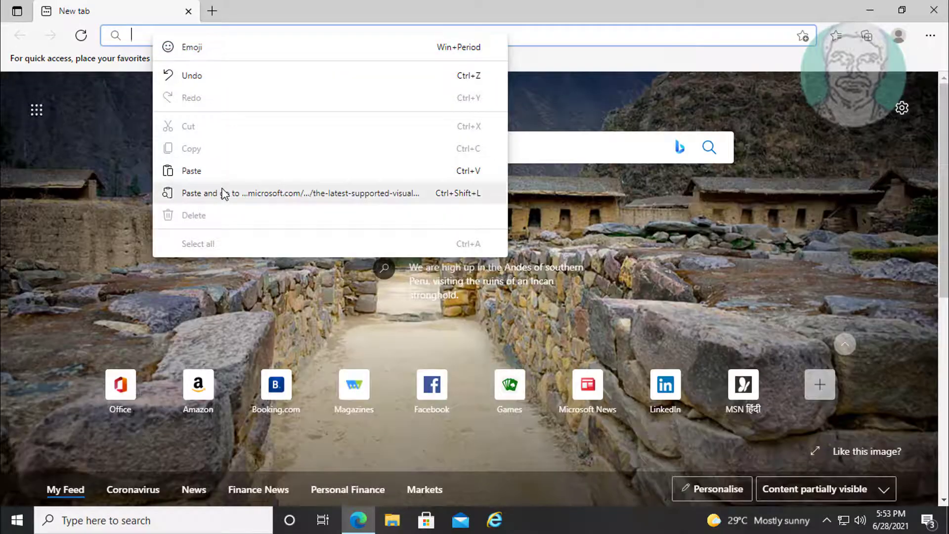
left_click(223, 193)
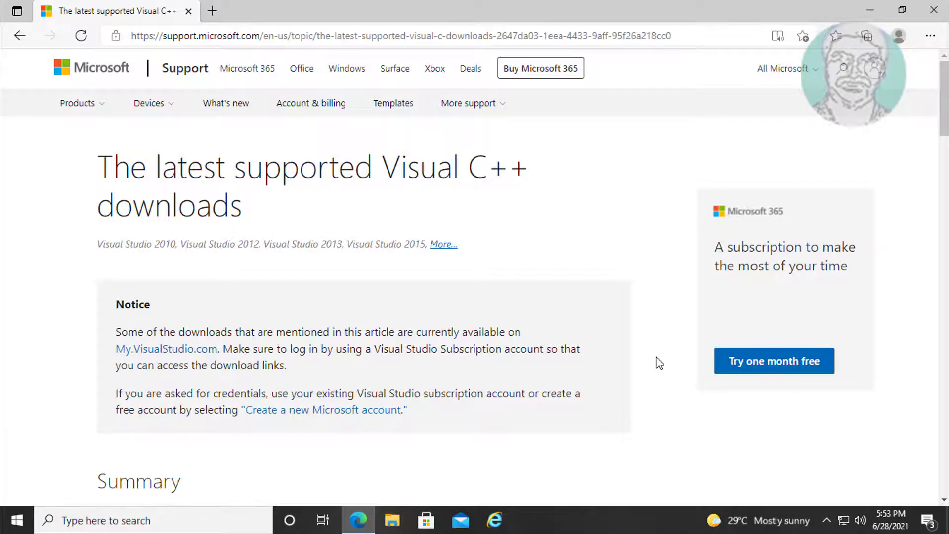
scroll(659, 363, "down", 8)
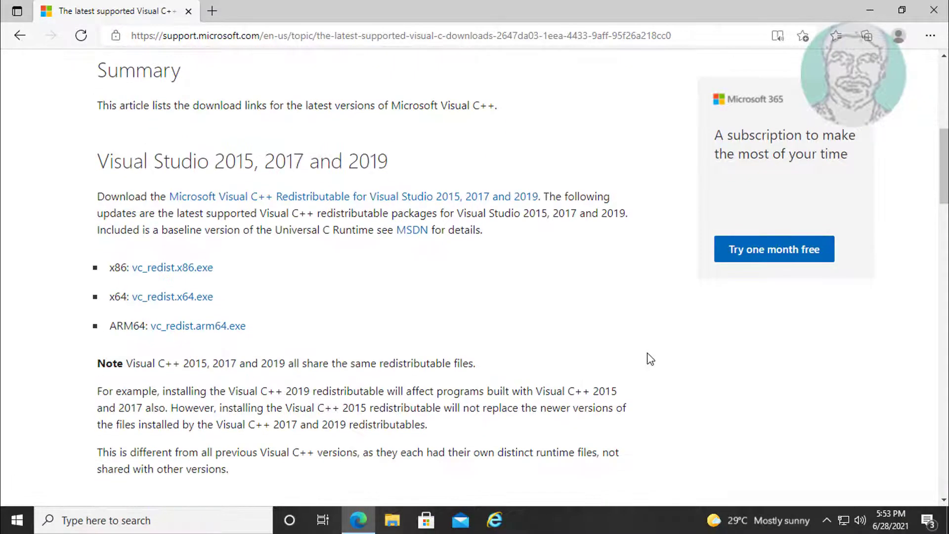
left_click(160, 270)
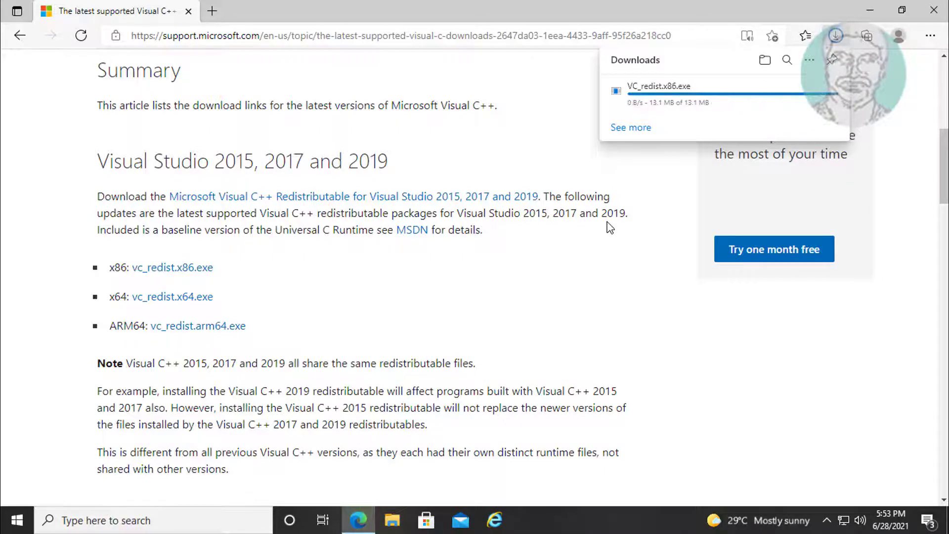
left_click(173, 303)
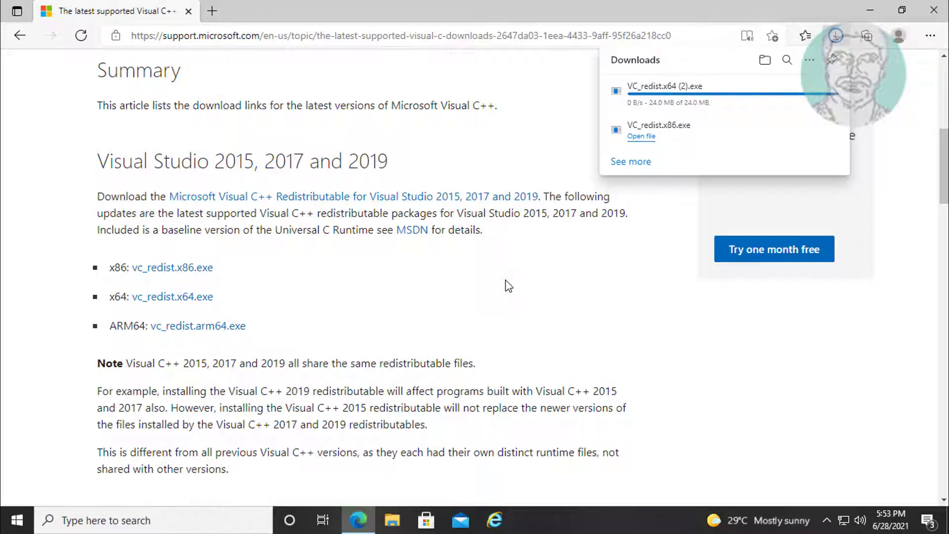
Install the Visual C++ 2015-2019 Redistributable (x86) from the downloaded file, accepting the license terms, and close setup without restarting
left_click(637, 134)
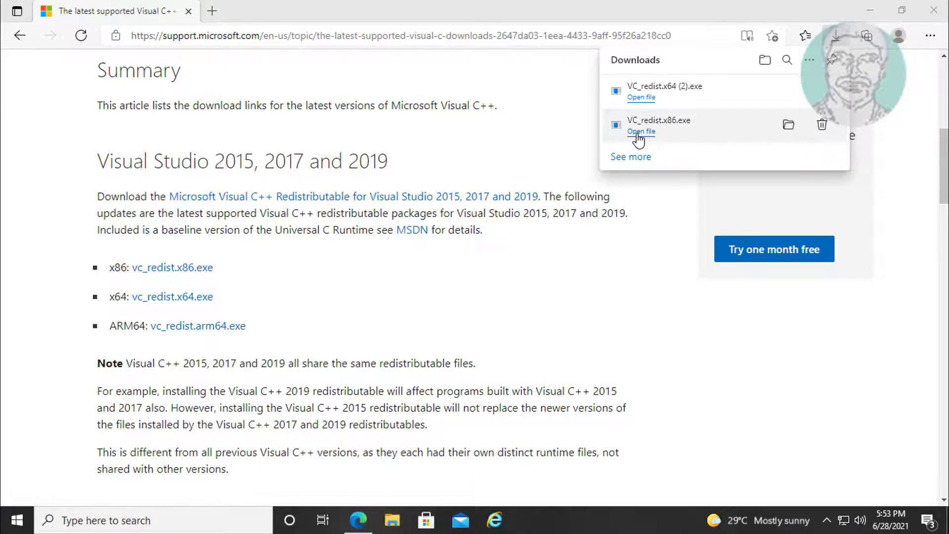
left_click(321, 317)
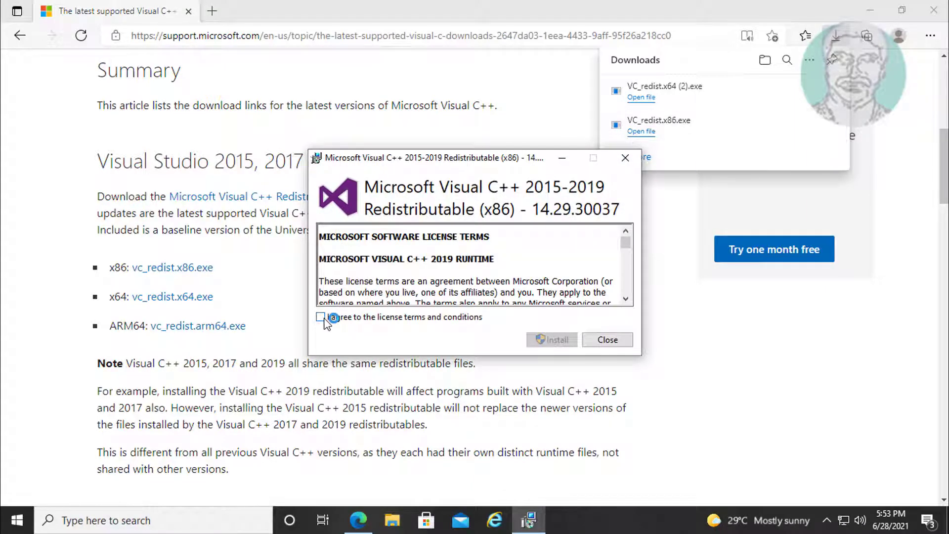
left_click(564, 343)
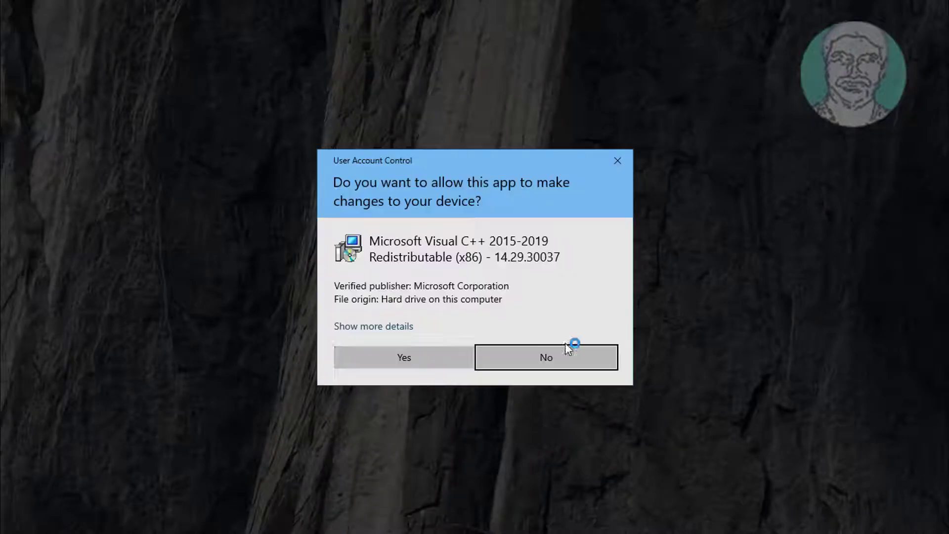
left_click(416, 355)
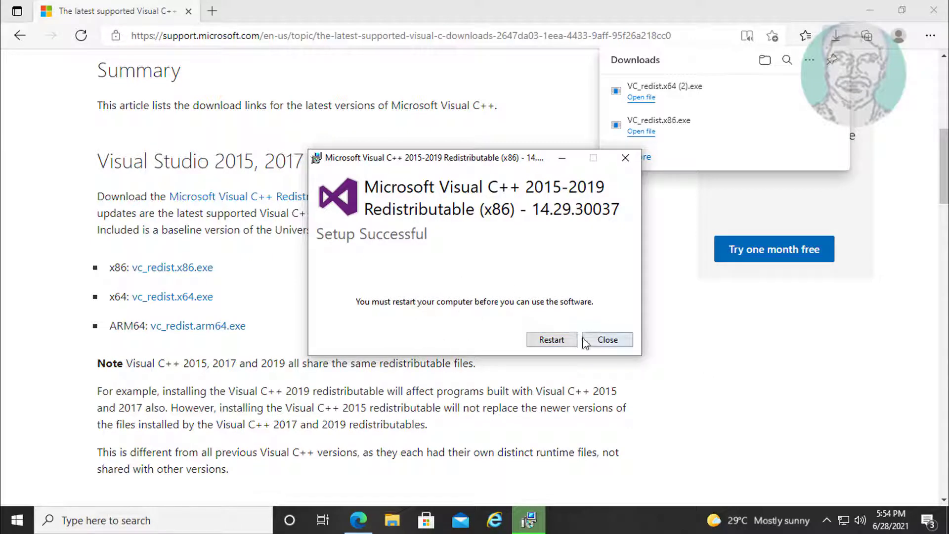
left_click(607, 340)
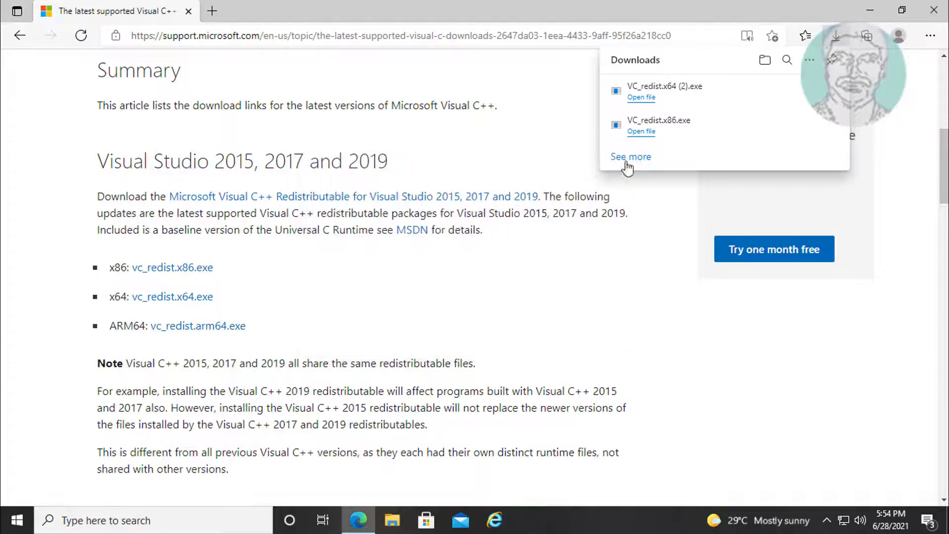
Install the Visual C++ 2015-2019 Redistributable (x64) from the downloaded file, closing the browser and the finished setup
left_click(641, 98)
left_click(641, 98)
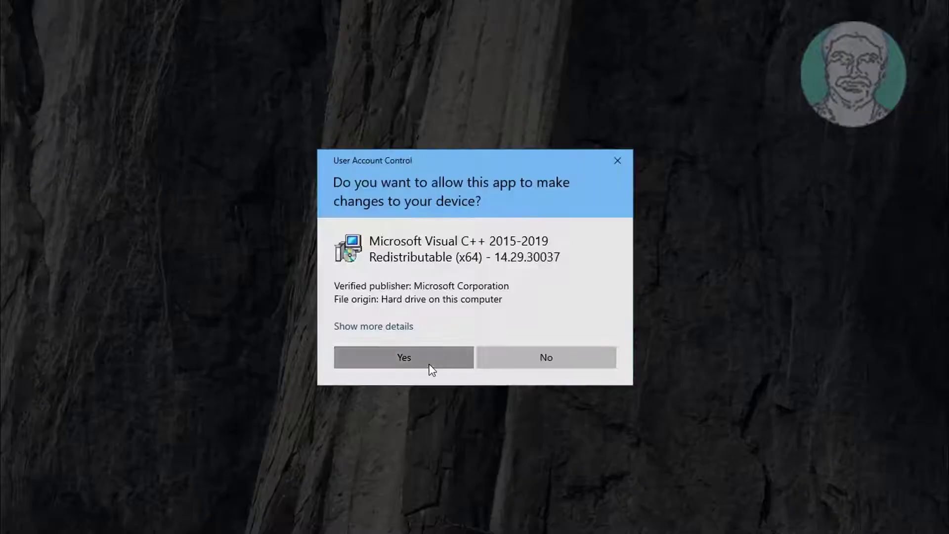
left_click(430, 366)
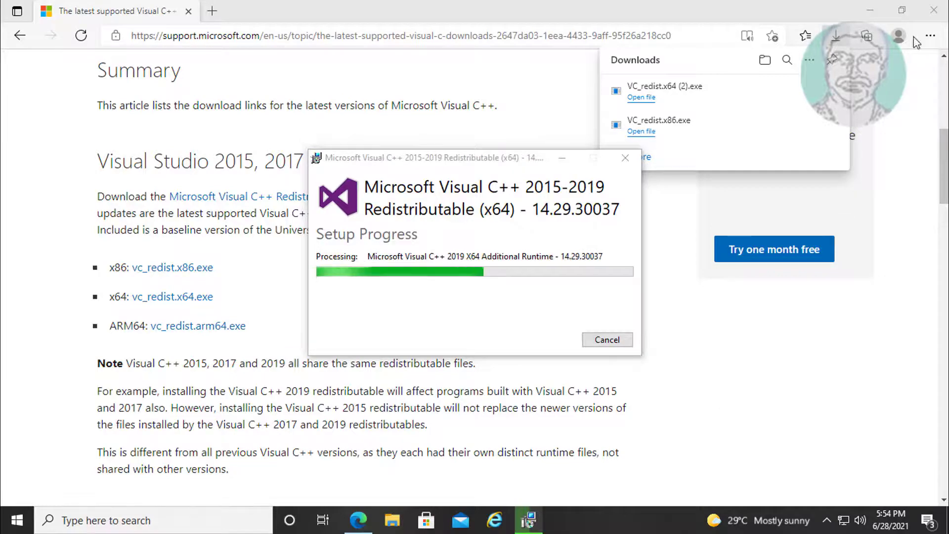
left_click(934, 10)
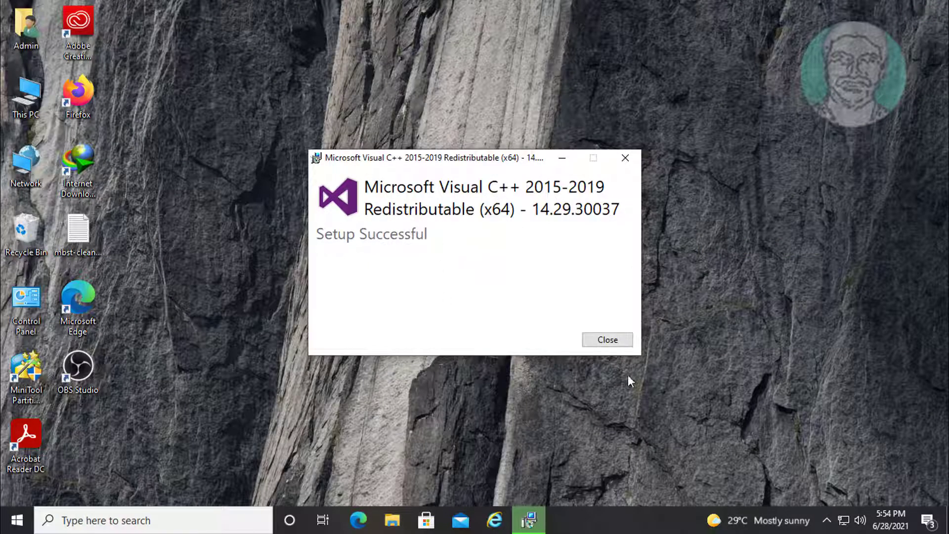
left_click(609, 339)
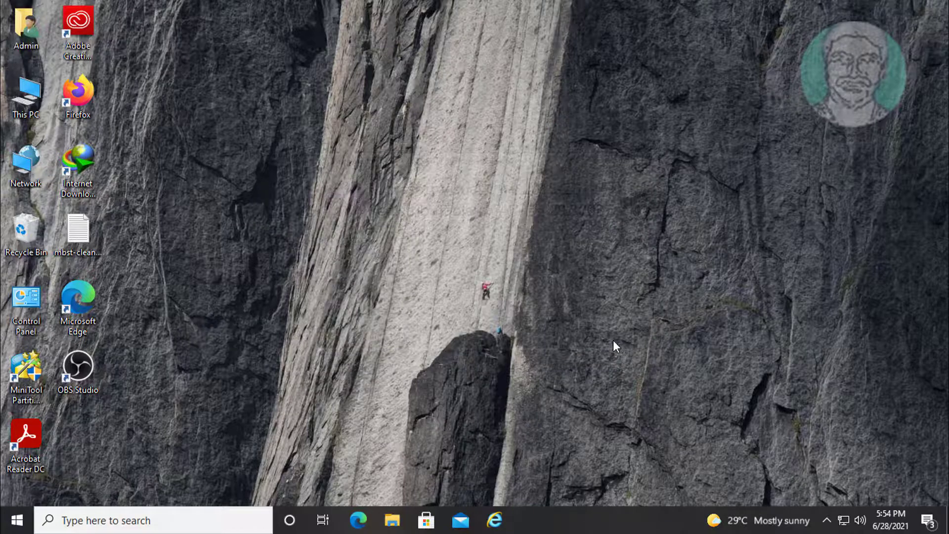
Restart Windows after installing both redistributables
left_click(17, 520)
left_click(17, 488)
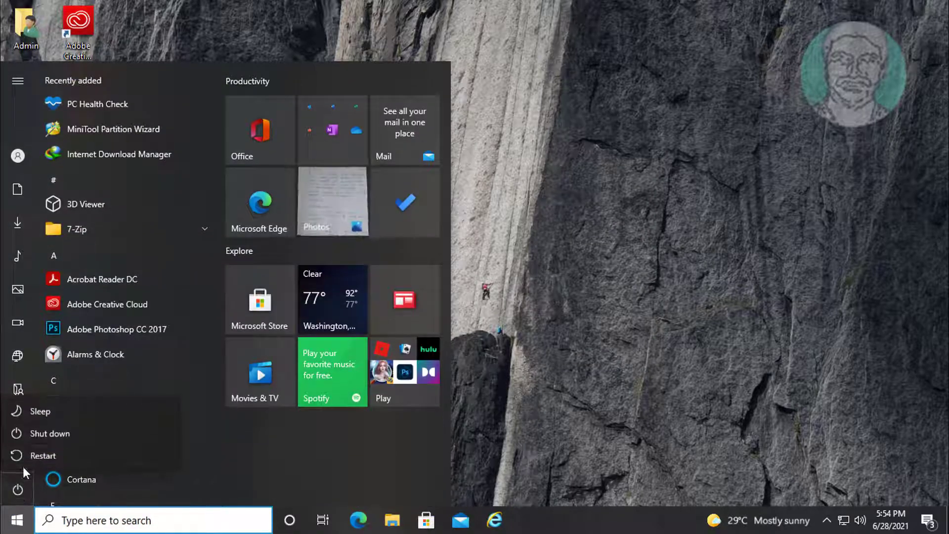
left_click(45, 454)
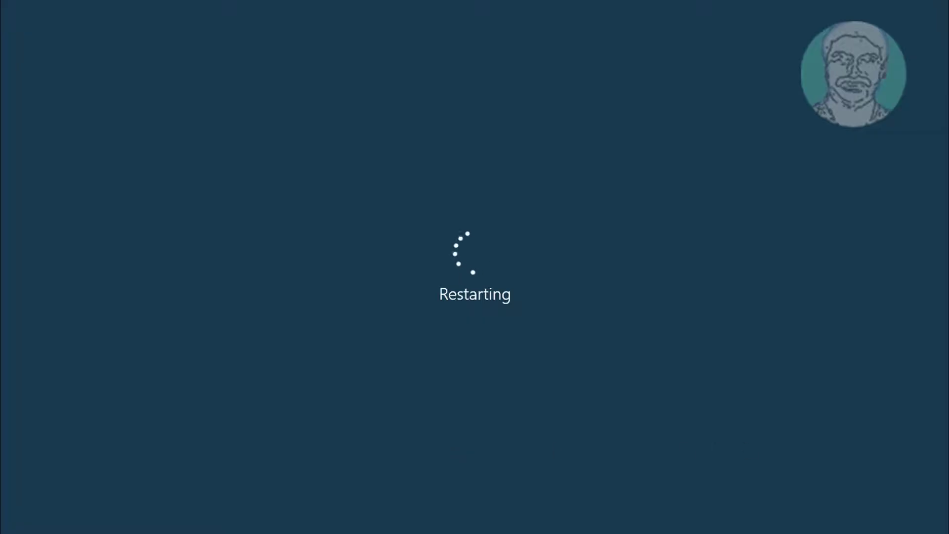